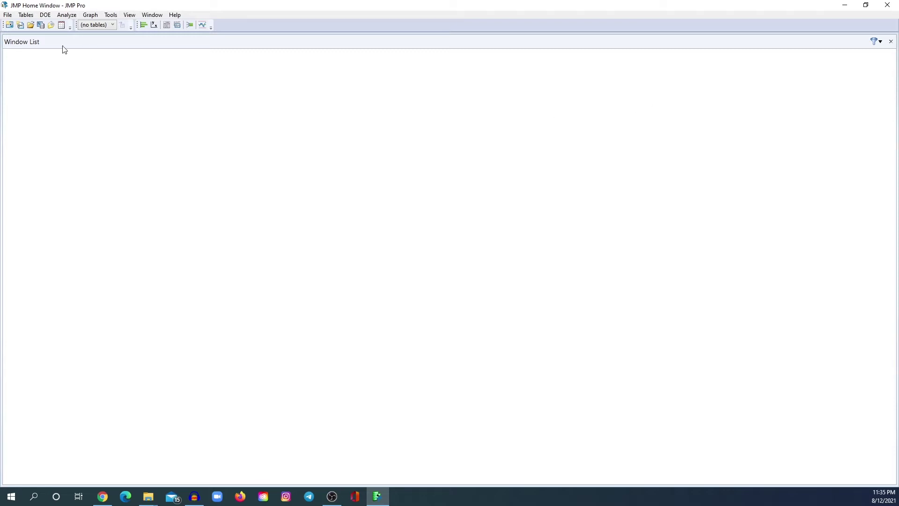
# Step: Open the Smoking data file from the STAT TUTORIAL folder
pyautogui.click(30, 25)
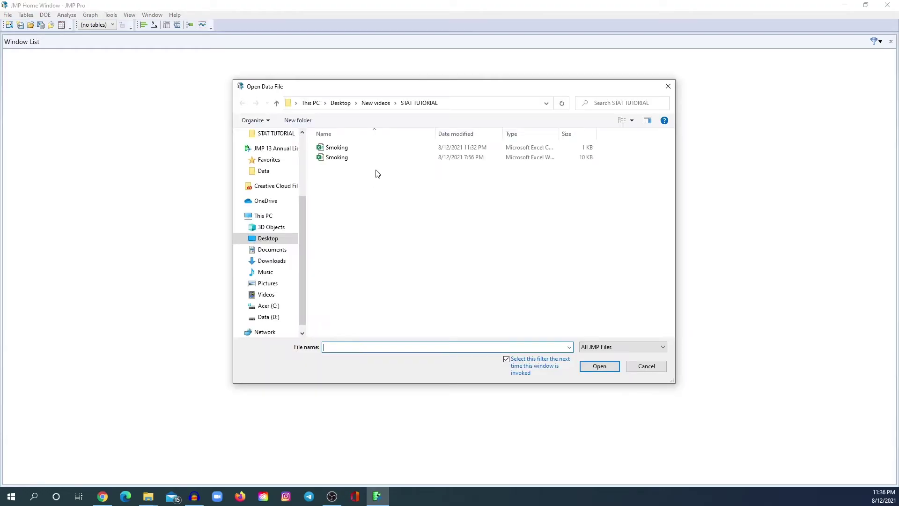
pyautogui.click(347, 149)
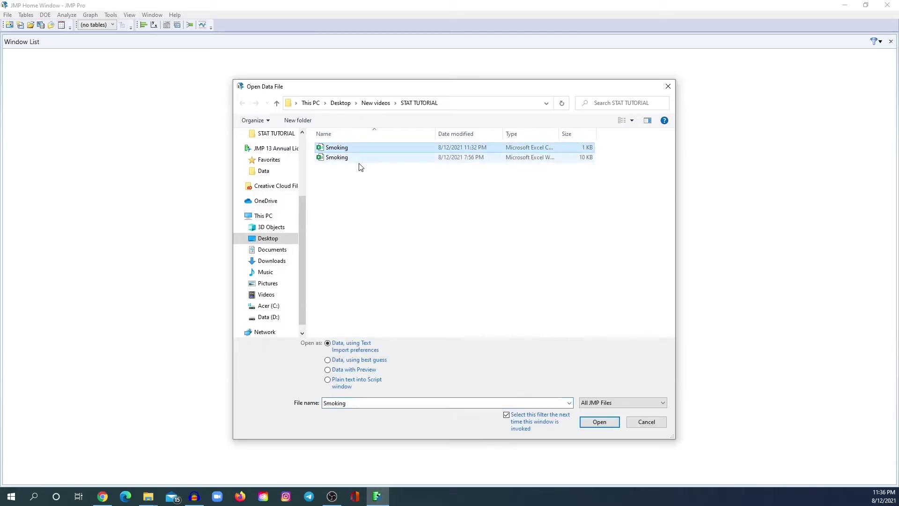
pyautogui.click(599, 422)
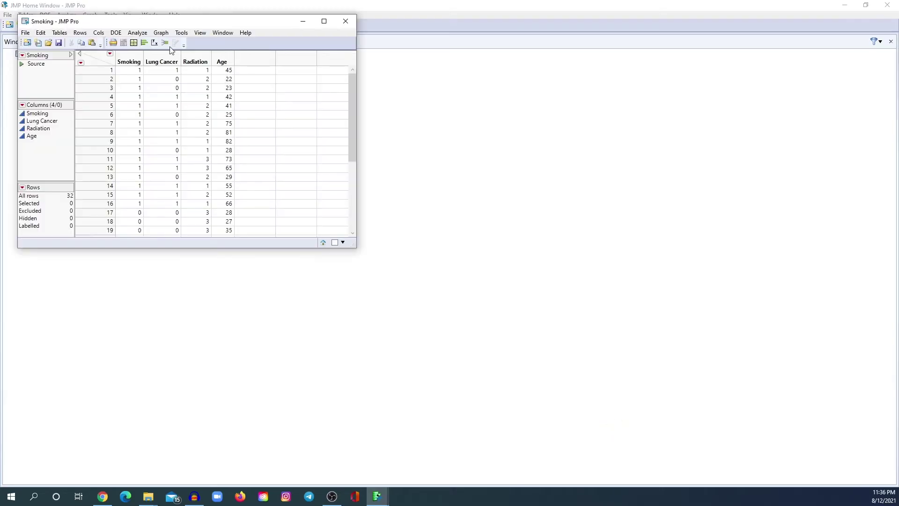
# Step: Maximize the Smoking table window and select the Smoking, Lung Cancer and Radiation columns together
pyautogui.click(324, 22)
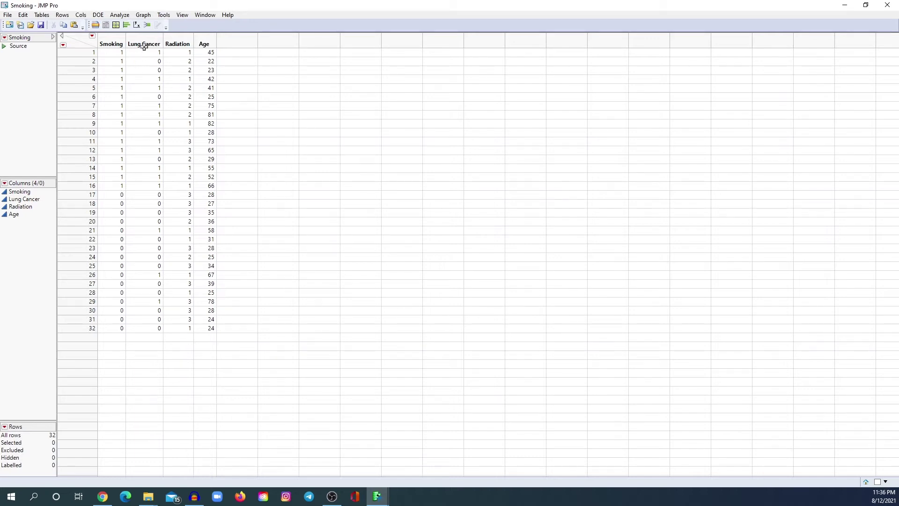
pyautogui.click(175, 44)
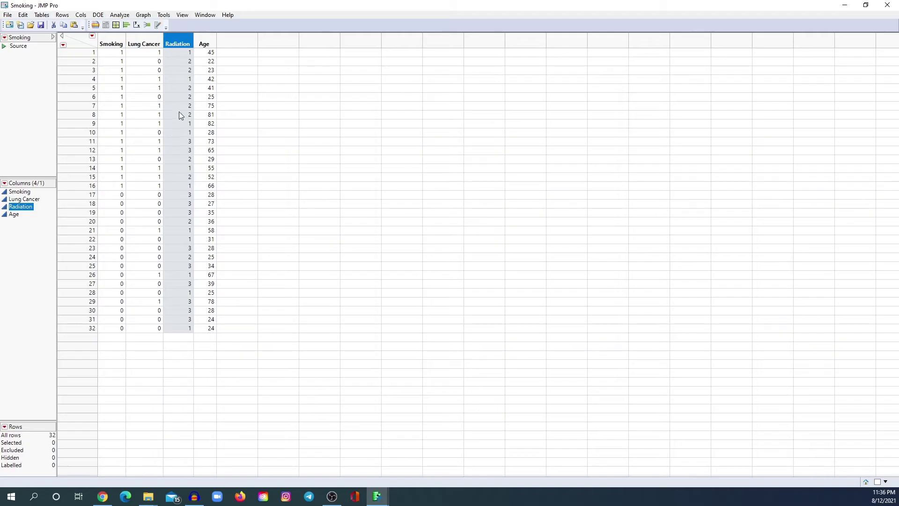
pyautogui.click(206, 42)
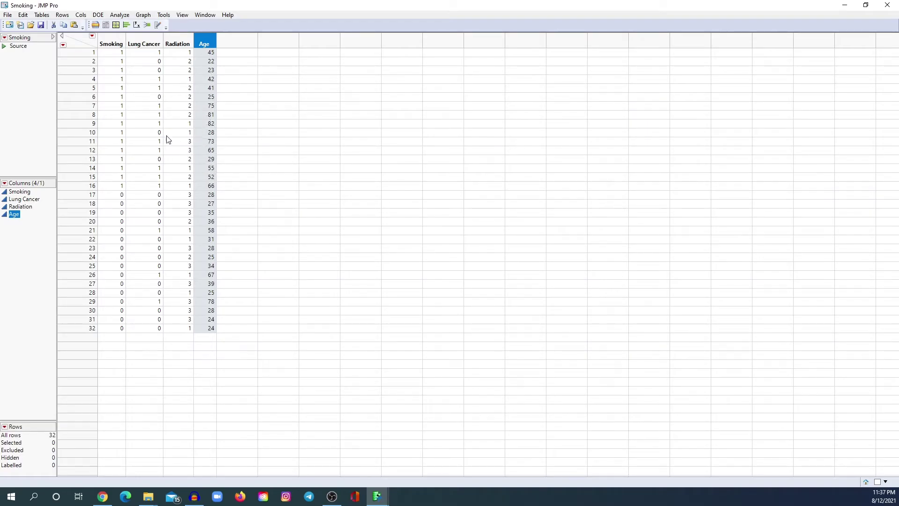
pyautogui.moveTo(112, 44); pyautogui.dragTo(203, 42)
pyautogui.click(204, 43)
pyautogui.moveTo(103, 47); pyautogui.dragTo(171, 43)
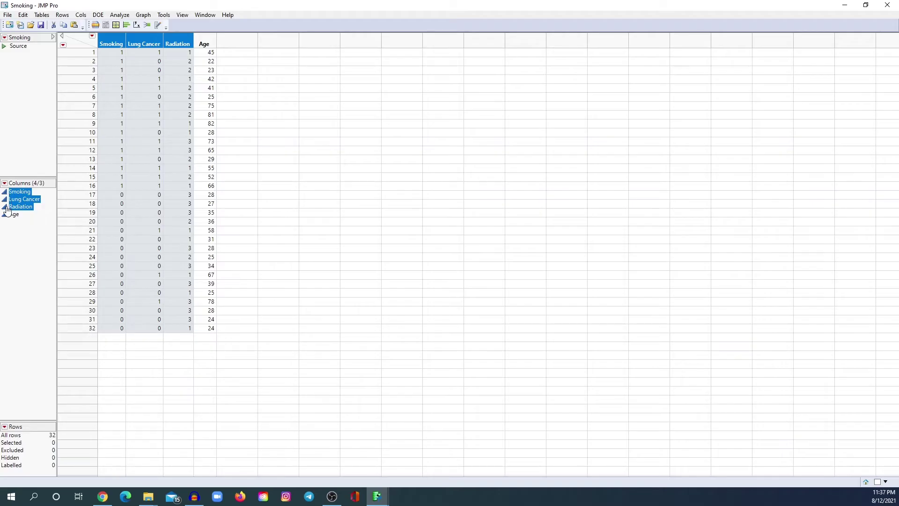
# Step: Set Smoking, Lung Cancer and Radiation to Nominal, then select only the Age column
pyautogui.click(5, 193)
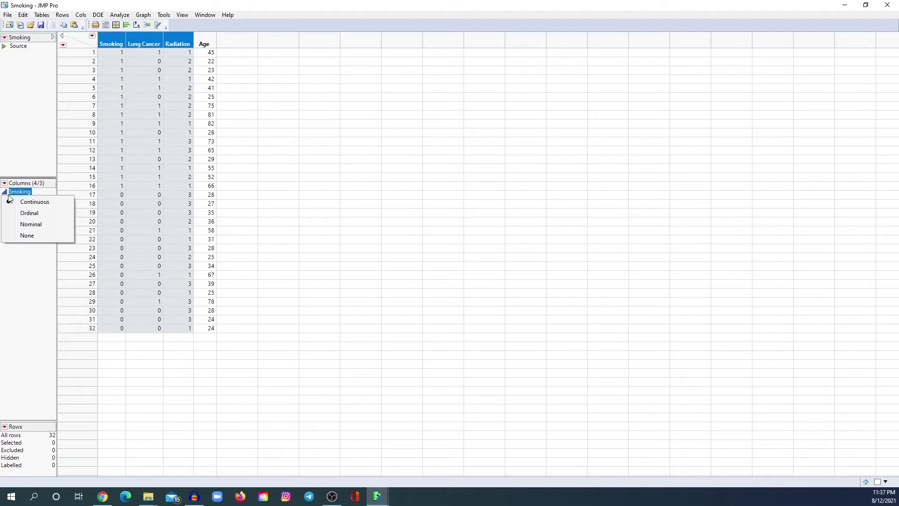
pyautogui.click(31, 225)
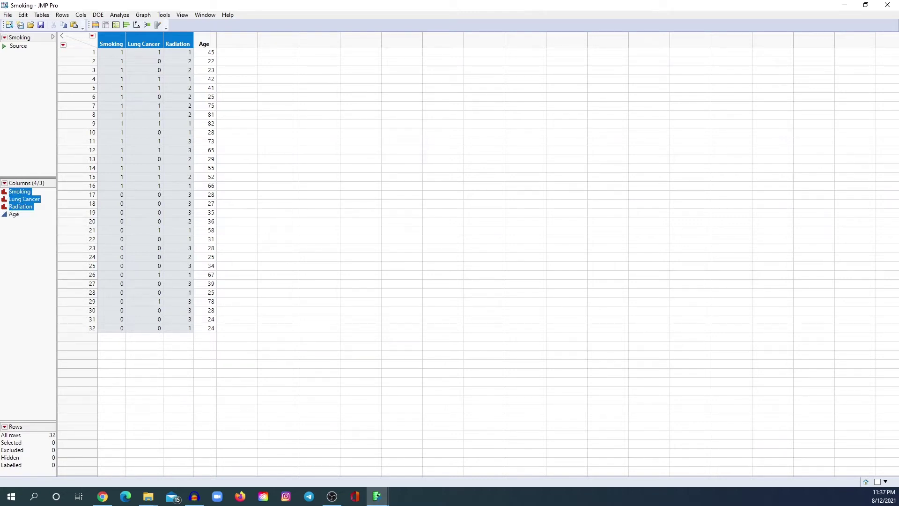
pyautogui.click(12, 214)
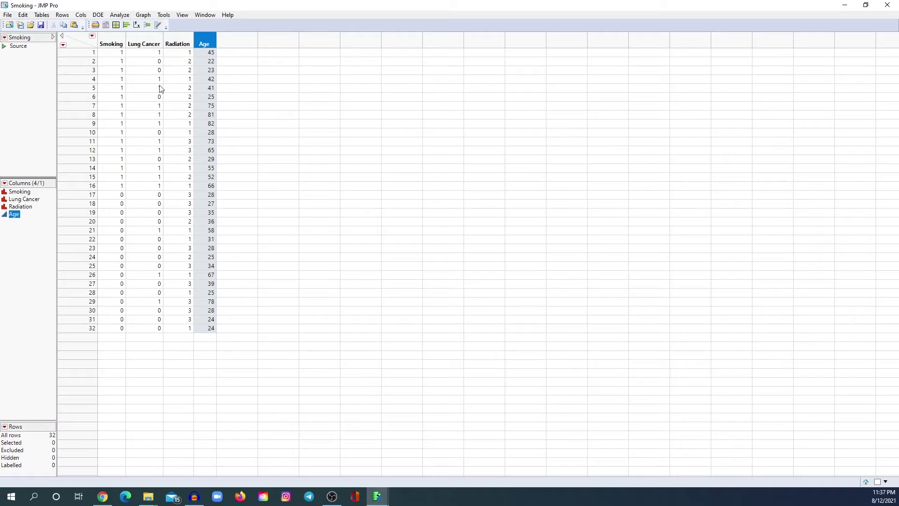
# Step: Run a Distribution of Smoking, Lung Cancer, Radiation and Age as Y columns, then close the report
pyautogui.click(128, 30)
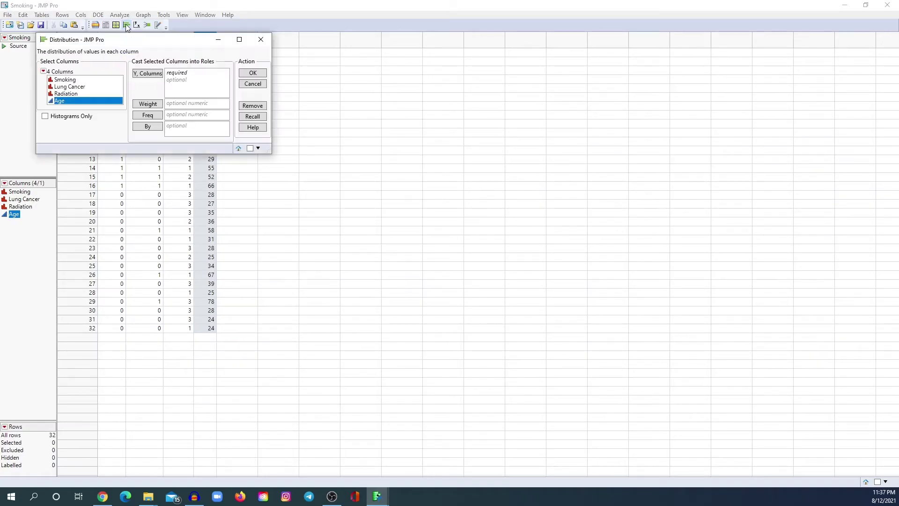
pyautogui.click(104, 82)
pyautogui.moveTo(103, 82); pyautogui.dragTo(104, 101)
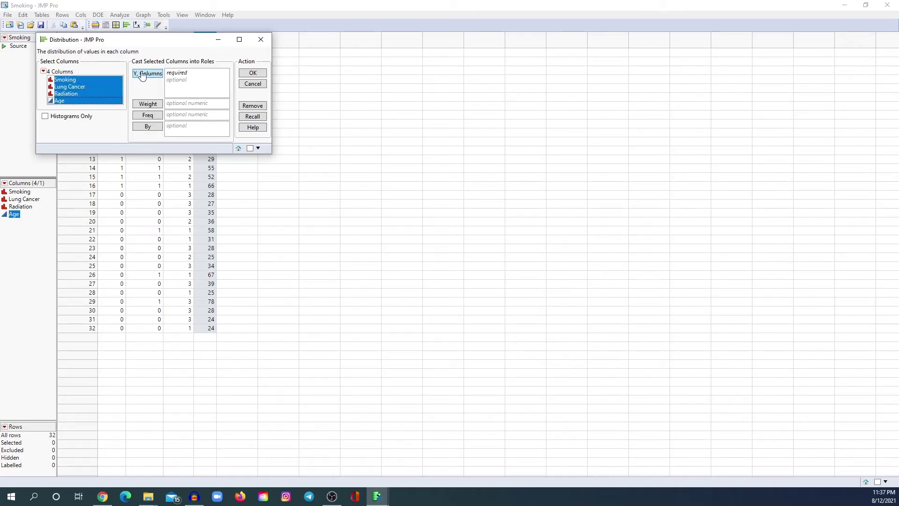
pyautogui.click(143, 73)
pyautogui.click(245, 74)
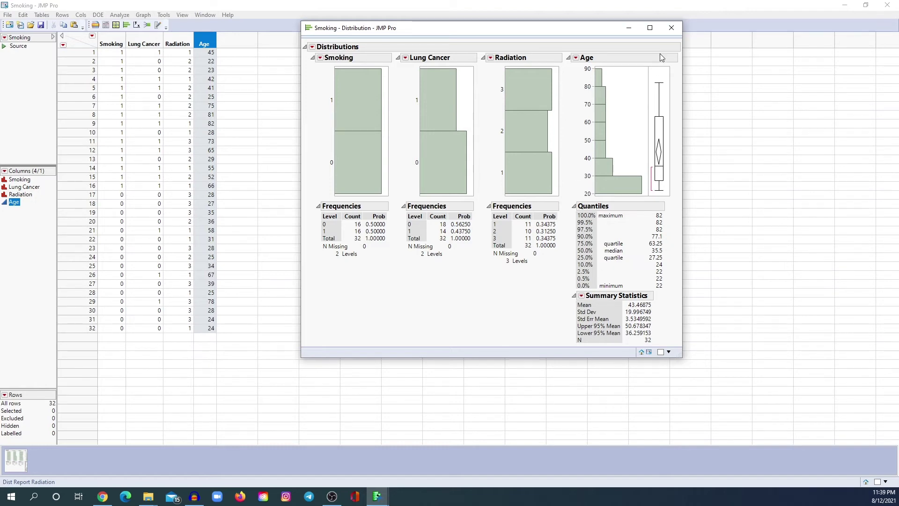
pyautogui.click(672, 29)
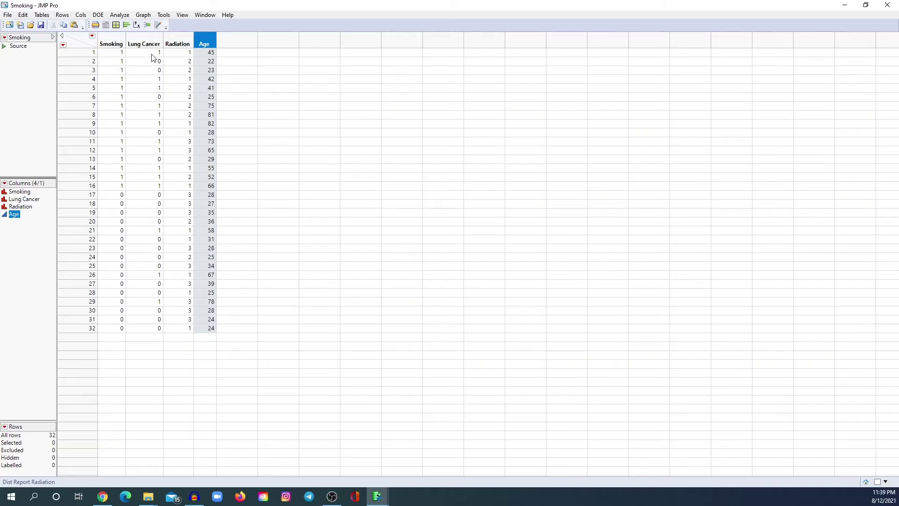
# Step: Run Fit Y by X with Lung Cancer as response and Smoking as factor
pyautogui.click(137, 26)
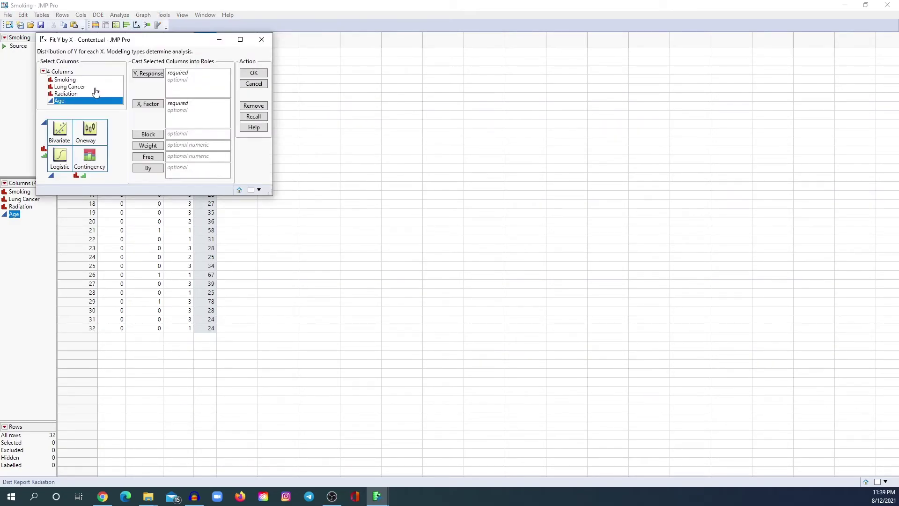
pyautogui.click(92, 87)
pyautogui.click(143, 74)
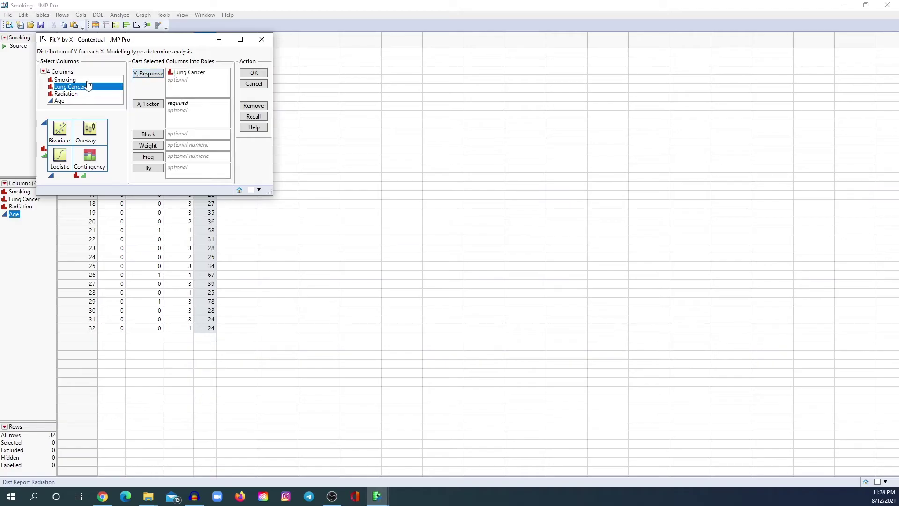
pyautogui.click(70, 79)
pyautogui.click(147, 103)
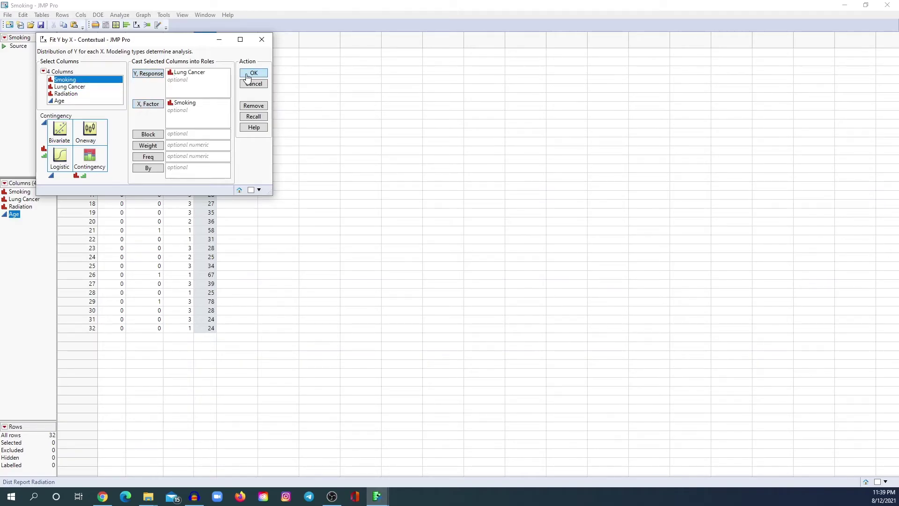
pyautogui.click(252, 74)
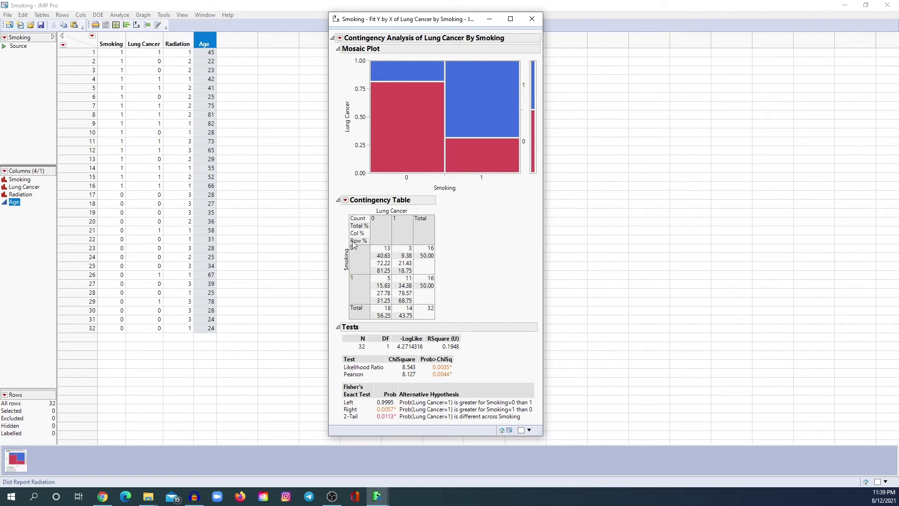
# Step: Add expected counts to the contingency table, then close the report with Ctrl+W
pyautogui.click(346, 201)
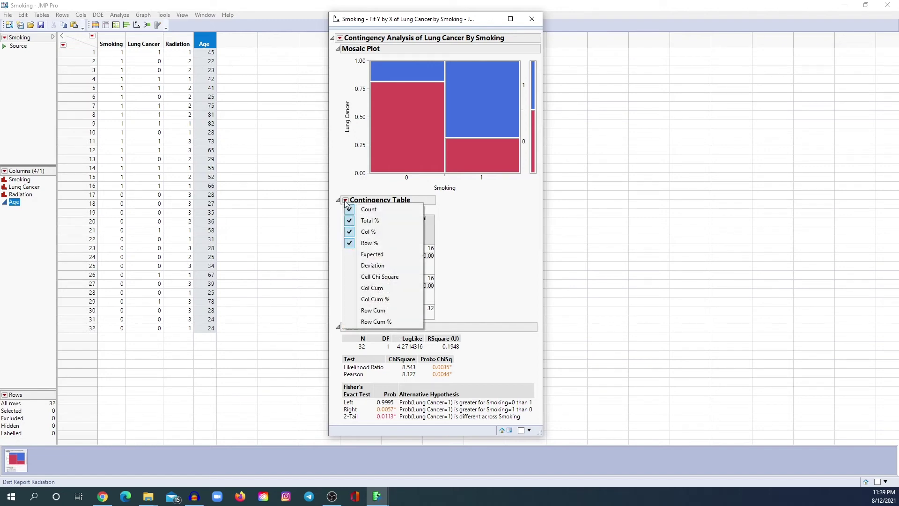
pyautogui.click(379, 257)
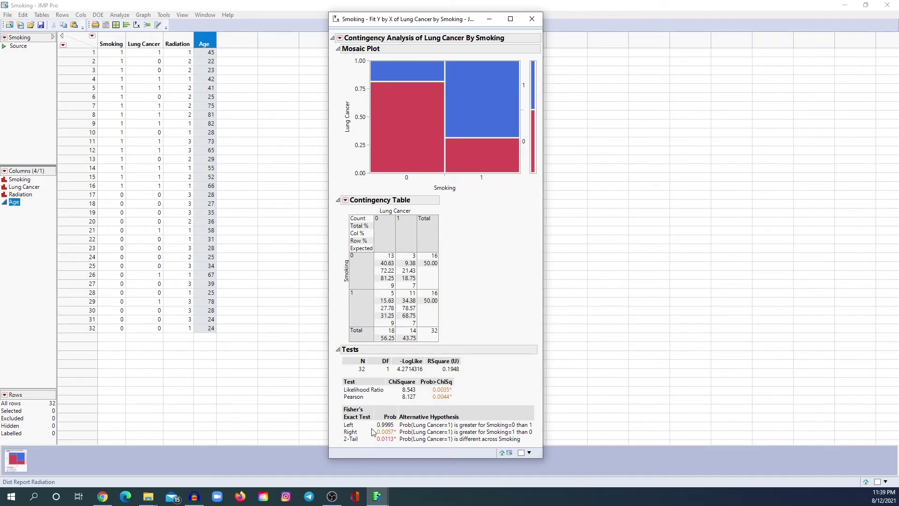
pyautogui.hotkey('ctrl', 'w')
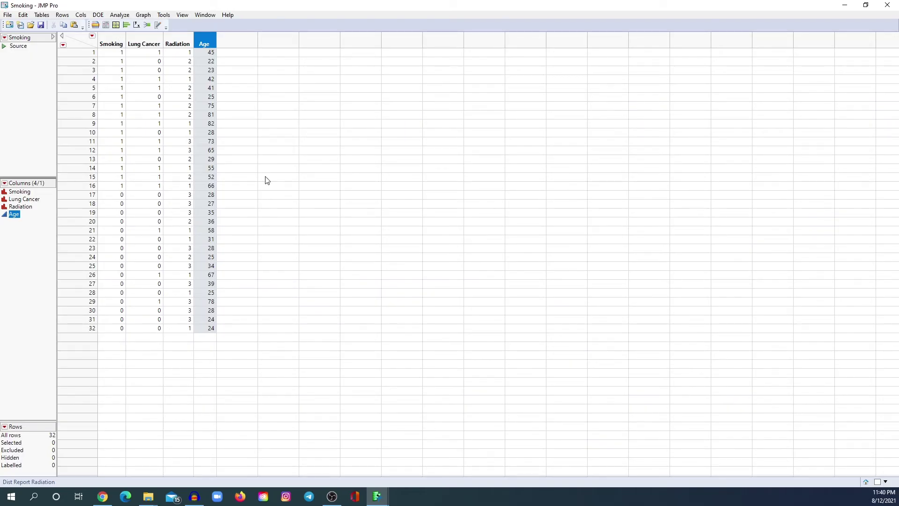
# Step: Run Fit Y by X with Age as response and Smoking as the X factor
pyautogui.click(136, 27)
pyautogui.moveTo(143, 38); pyautogui.dragTo(426, 72)
pyautogui.click(430, 104)
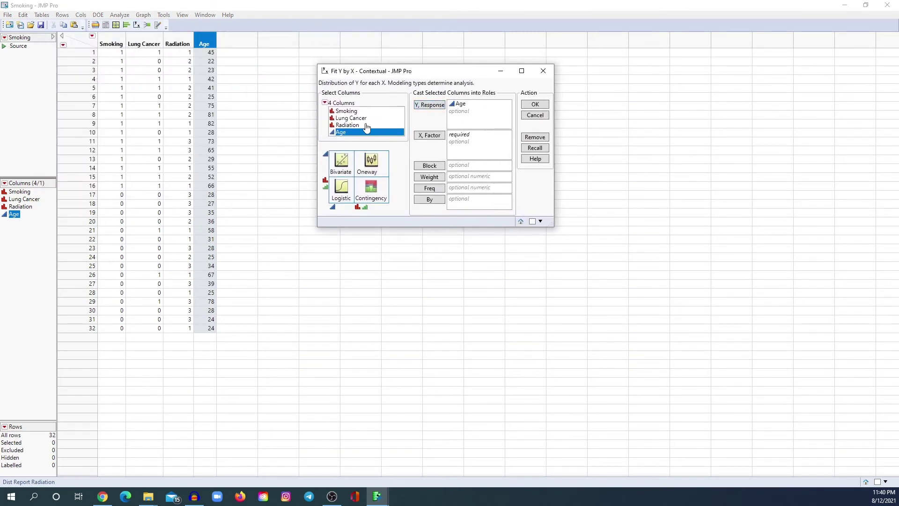
pyautogui.click(352, 112)
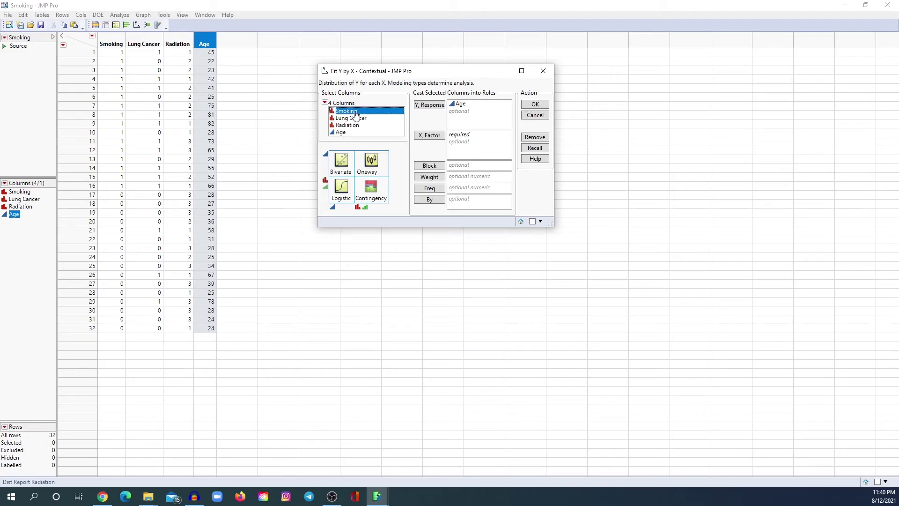
pyautogui.click(429, 135)
pyautogui.click(533, 105)
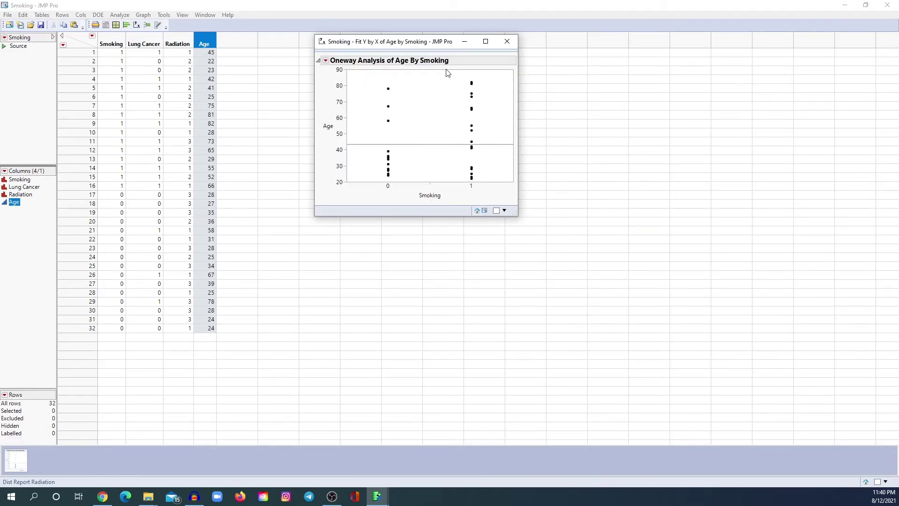
# Step: Add a t test and the Nonparametric Wilcoxon test to the report, then close it
pyautogui.click(325, 61)
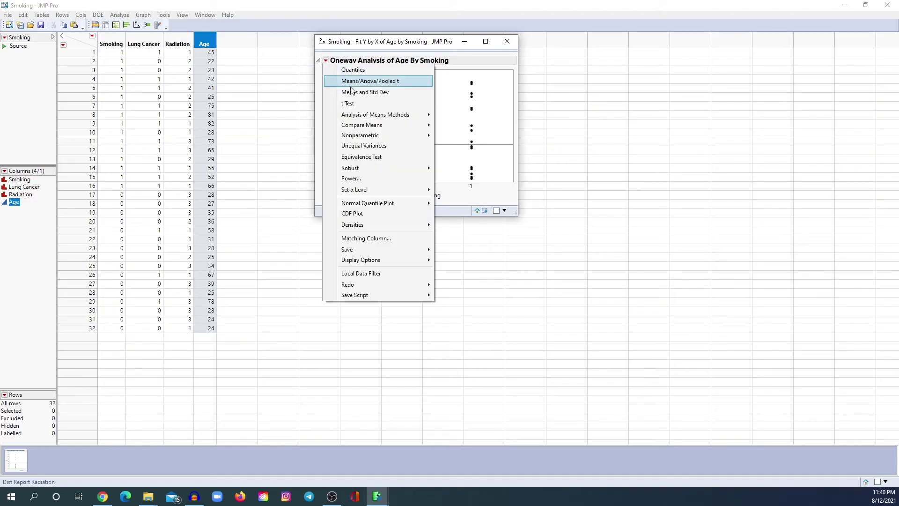
pyautogui.click(353, 104)
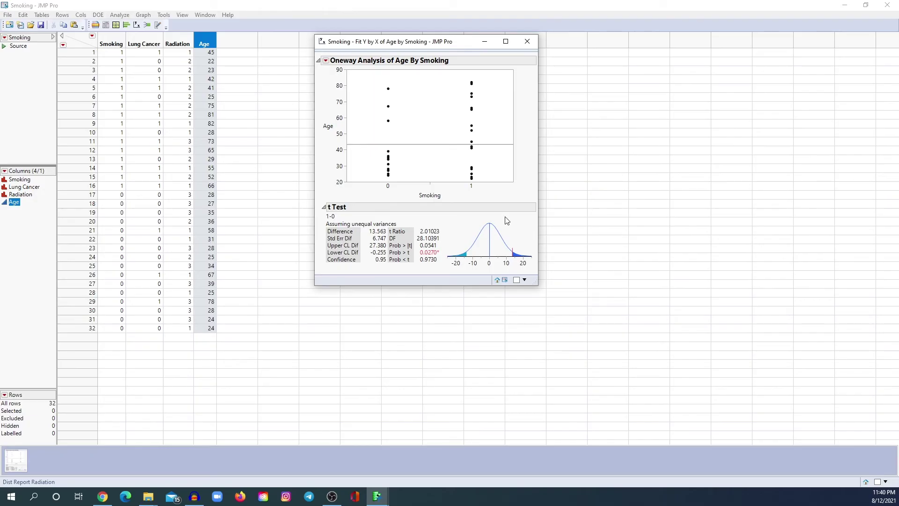
pyautogui.click(326, 63)
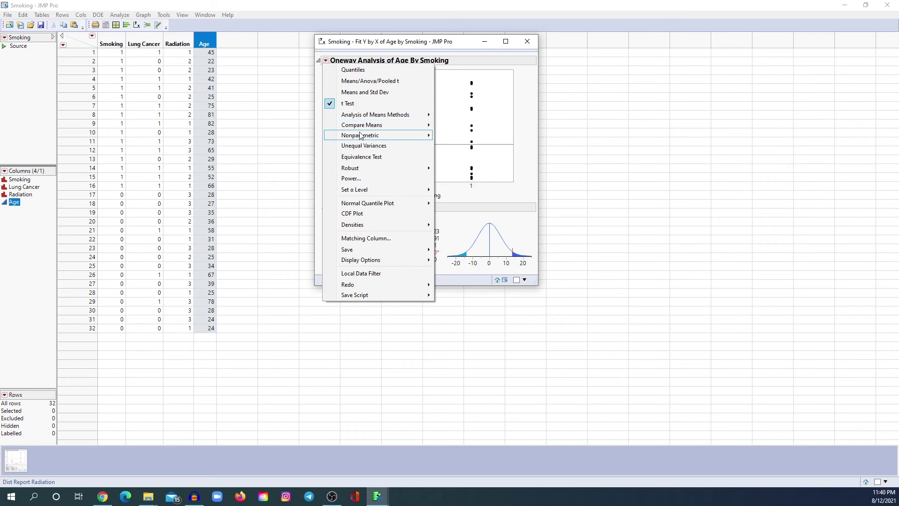
pyautogui.moveTo(378, 136)
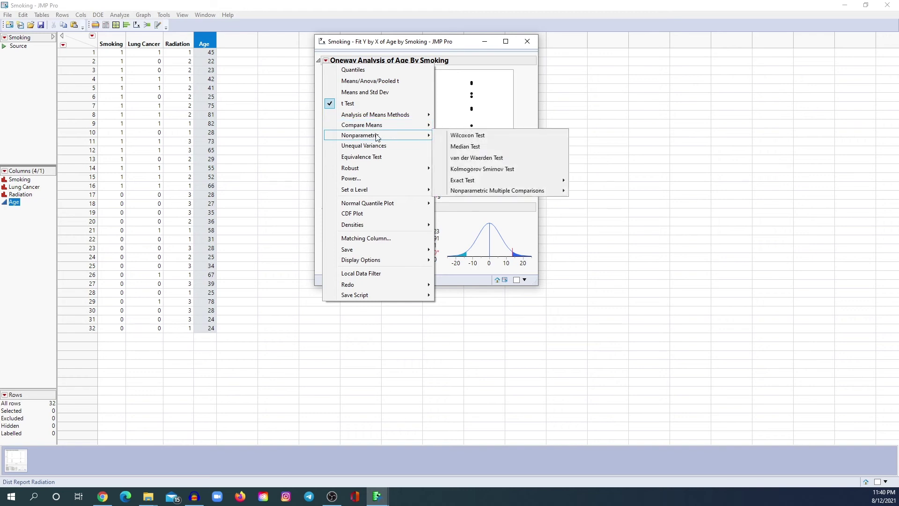
pyautogui.click(466, 135)
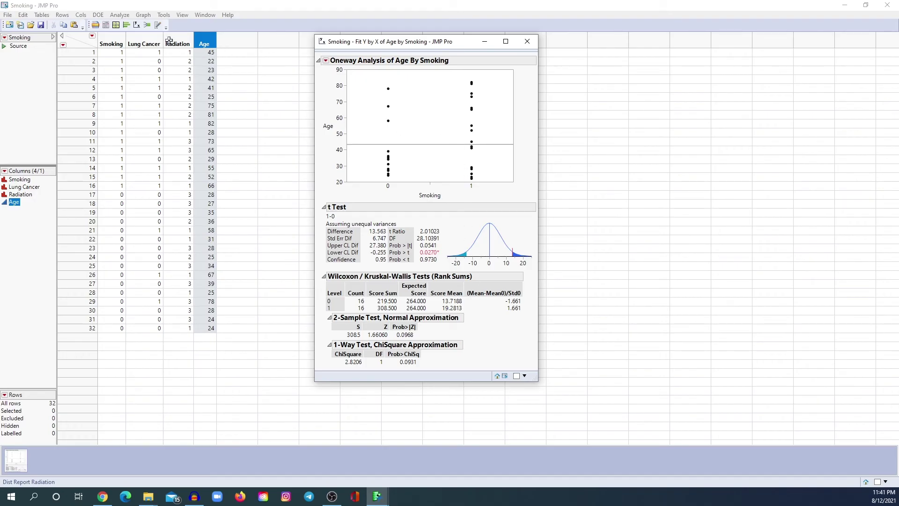
pyautogui.click(527, 41)
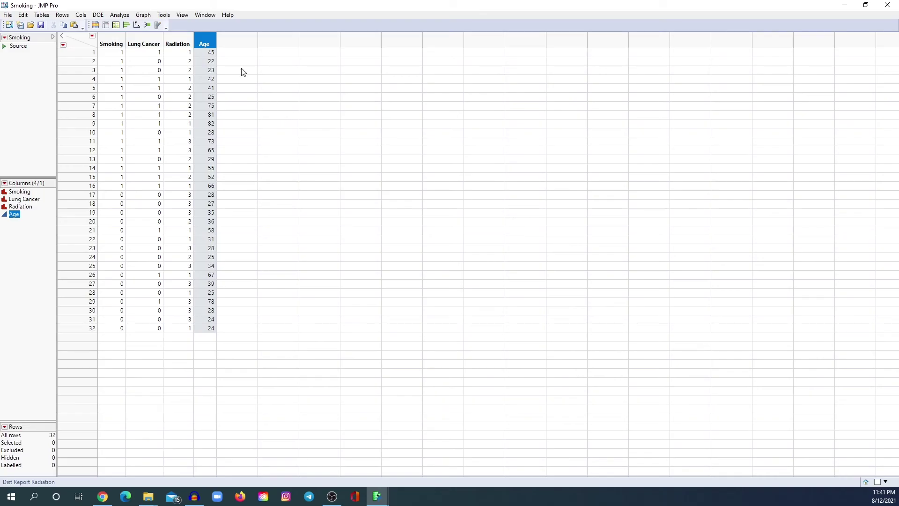
# Step: Run Fit Y by X with Age as Y, Response and Radiation as X, Factor
pyautogui.click(183, 45)
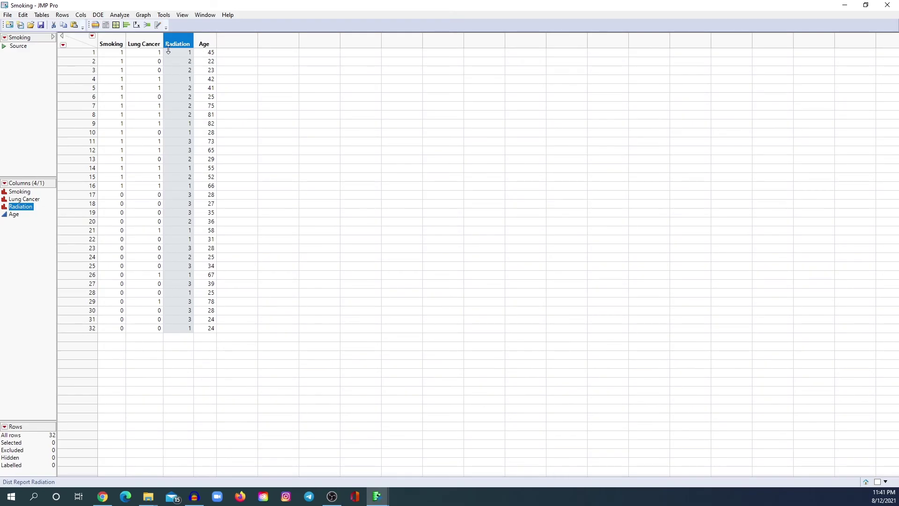
pyautogui.click(136, 26)
pyautogui.moveTo(141, 41); pyautogui.dragTo(379, 61)
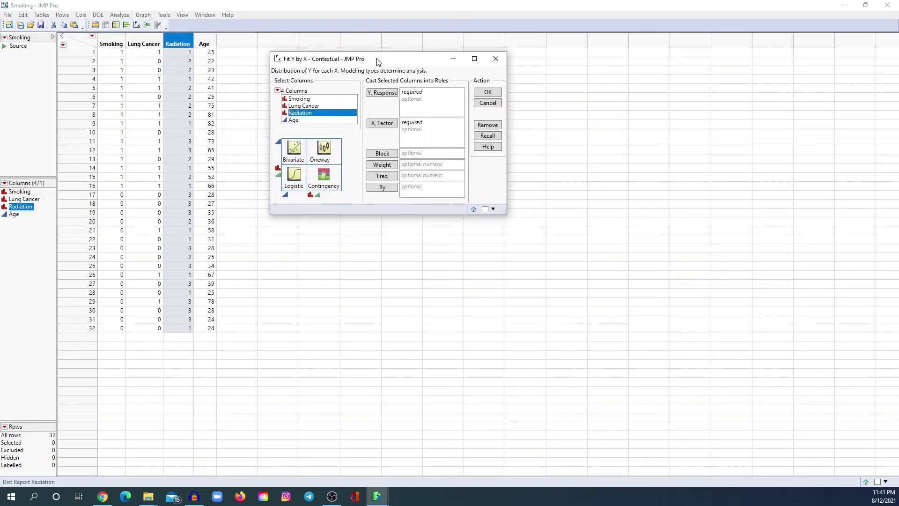
pyautogui.click(381, 123)
pyautogui.click(316, 121)
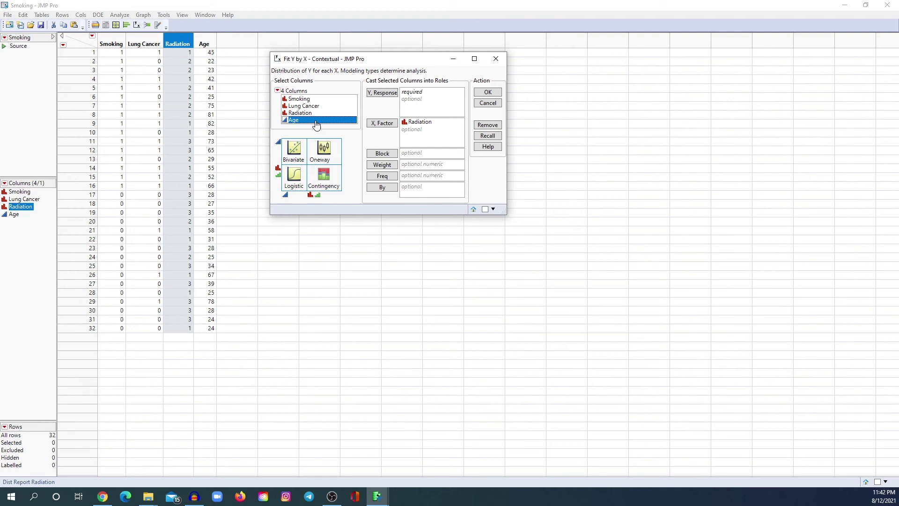
pyautogui.click(378, 93)
pyautogui.click(485, 92)
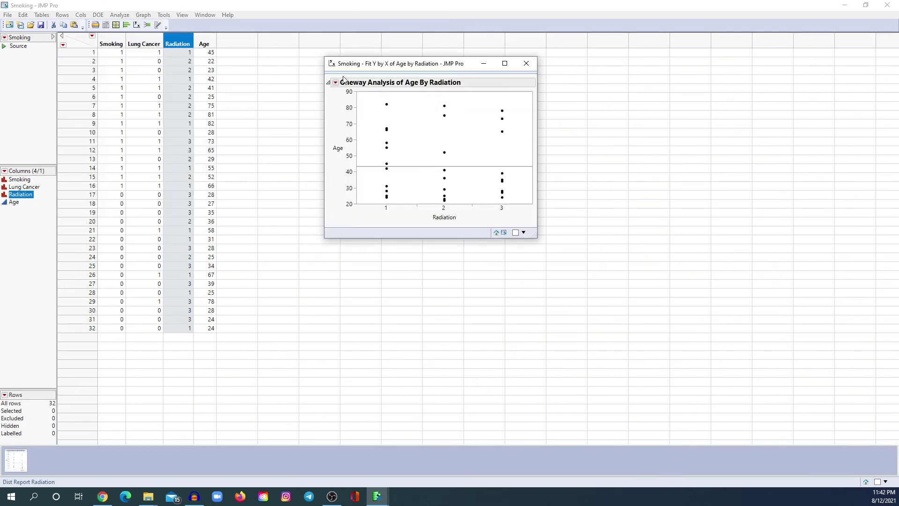
# Step: Add Means/Anova and the Nonparametric Wilcoxon test to the Age by Radiation report
pyautogui.click(335, 83)
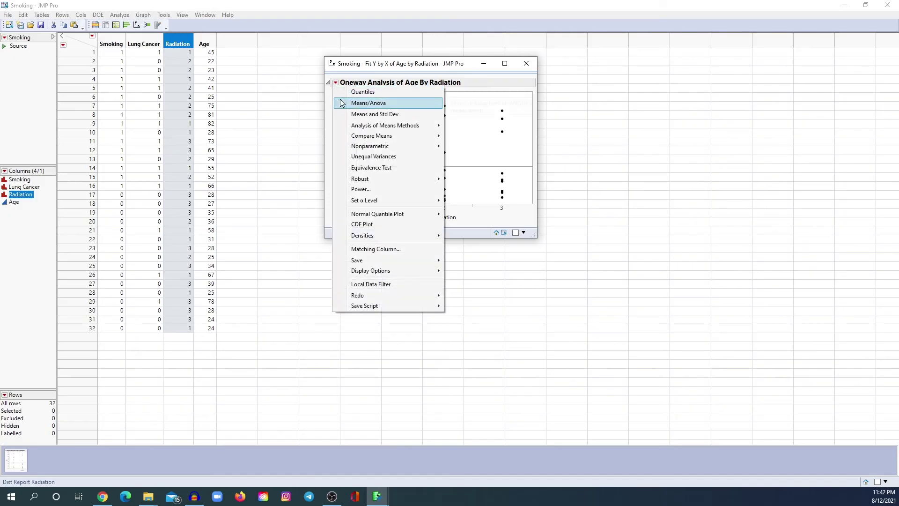
pyautogui.click(343, 103)
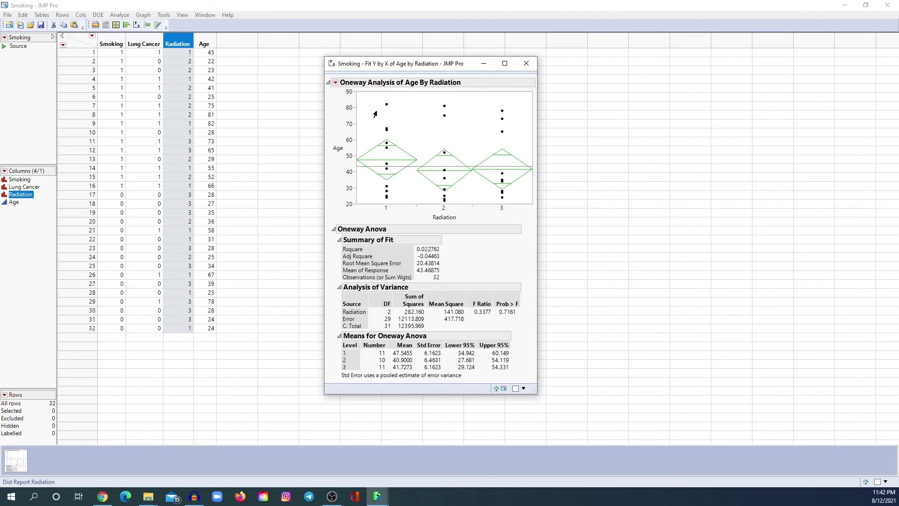
pyautogui.click(335, 83)
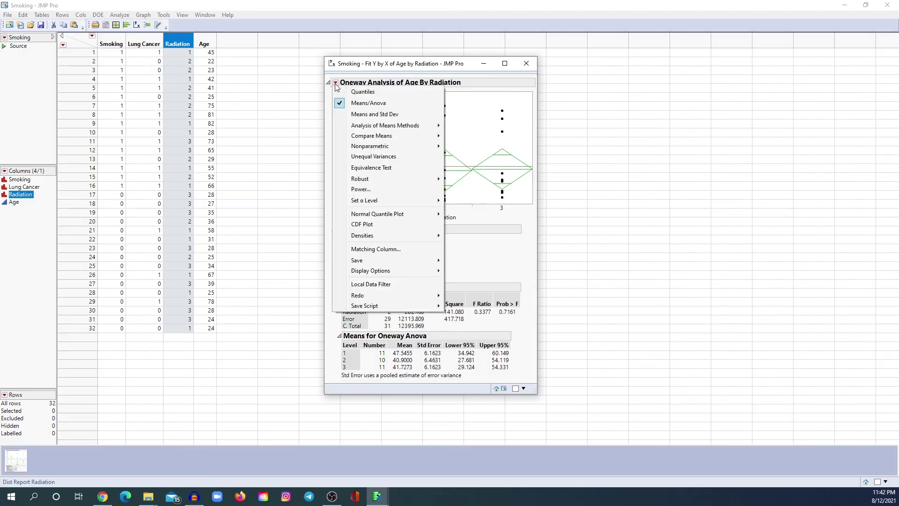
pyautogui.moveTo(396, 146)
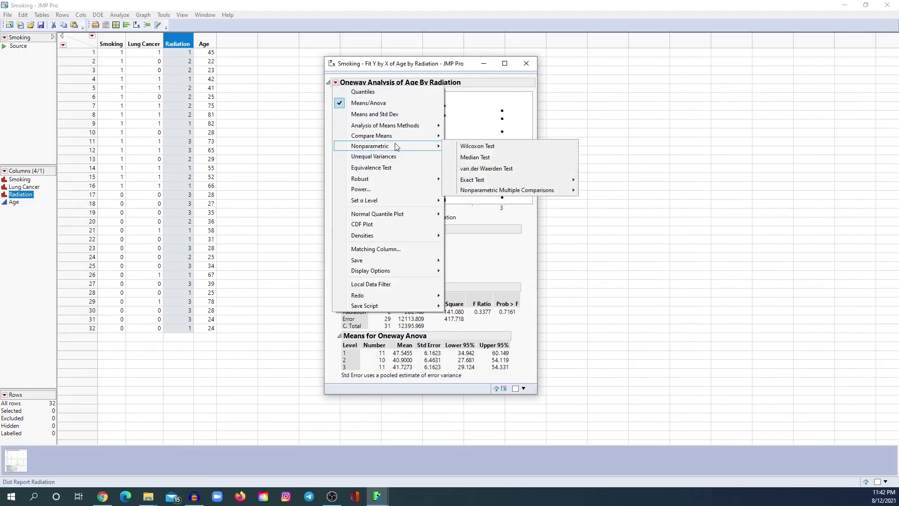
pyautogui.click(477, 146)
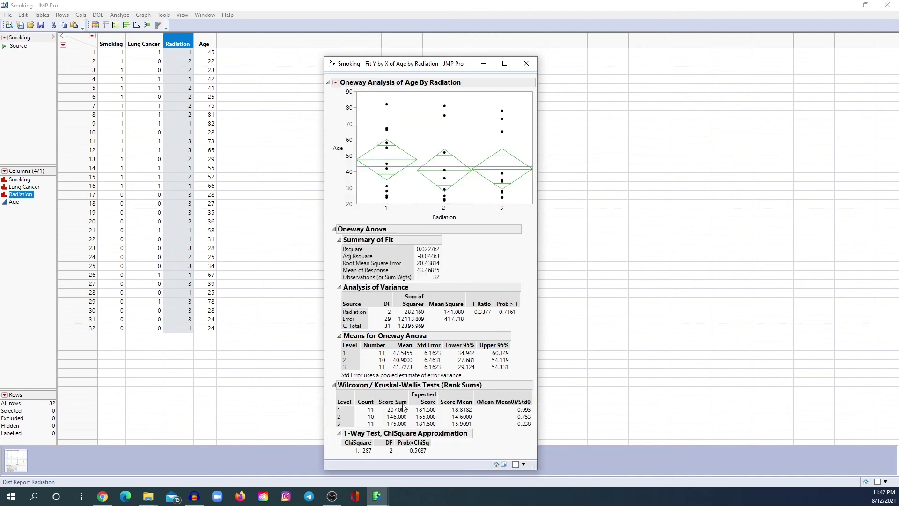